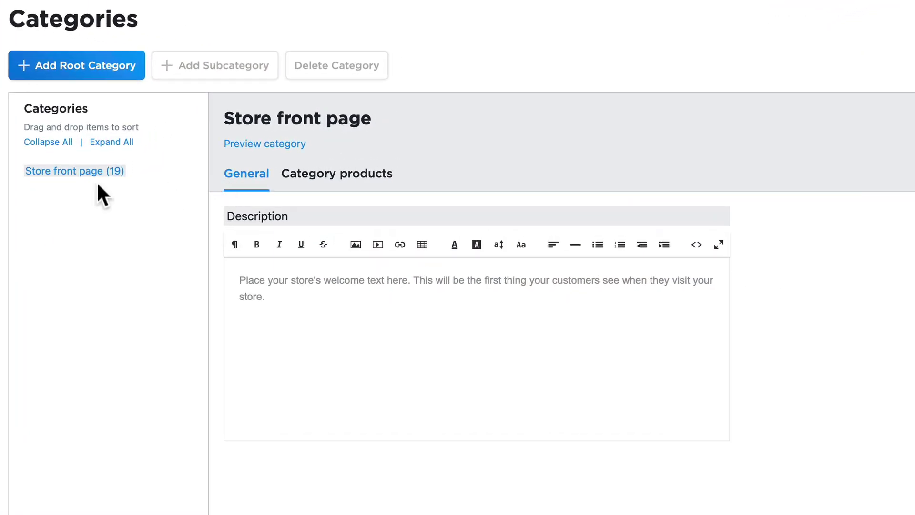
# - Start a new top-level category named Men's Clothing
pyautogui.click(76, 71)
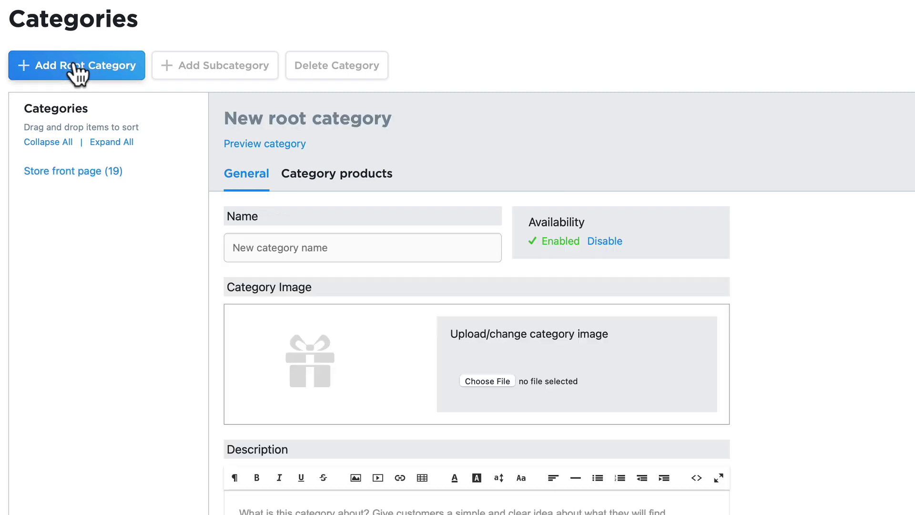
pyautogui.click(249, 247)
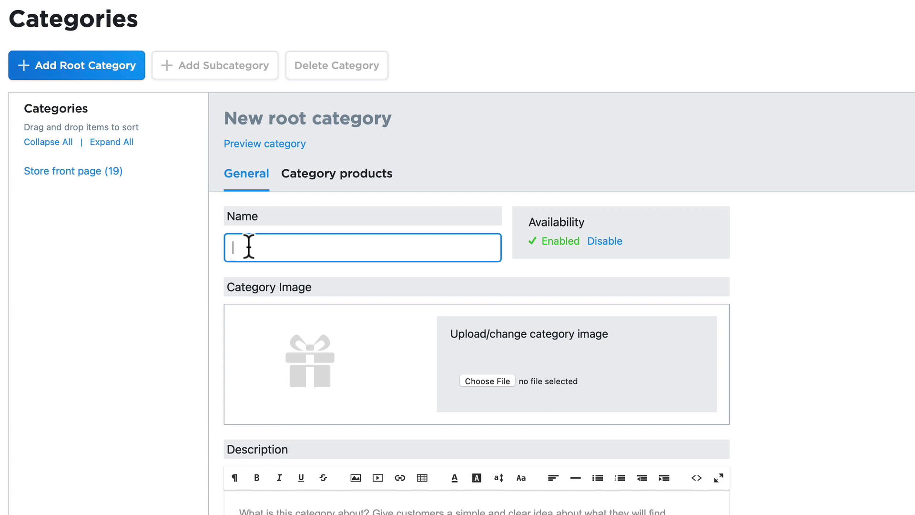
pyautogui.write("Men's Clothing")
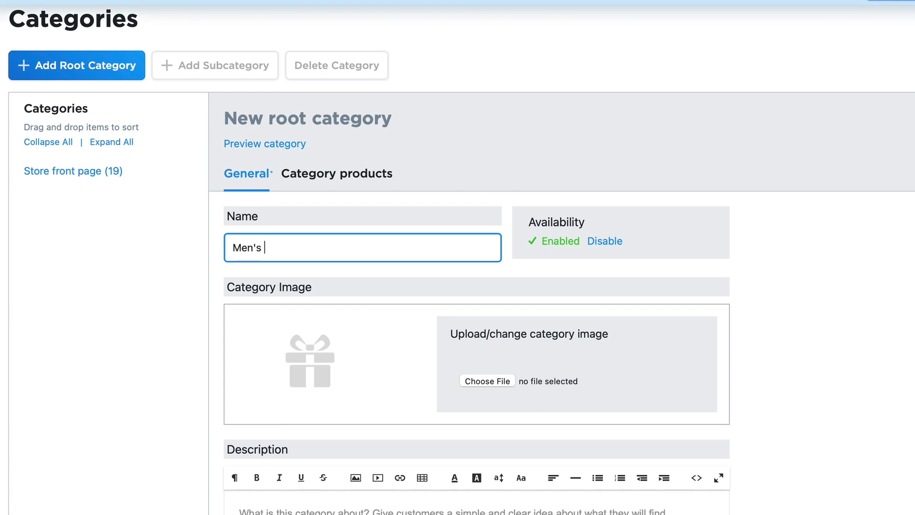
# - Give it a man's photo and the pasted menswear description, then save it
pyautogui.click(479, 381)
pyautogui.click(876, 412)
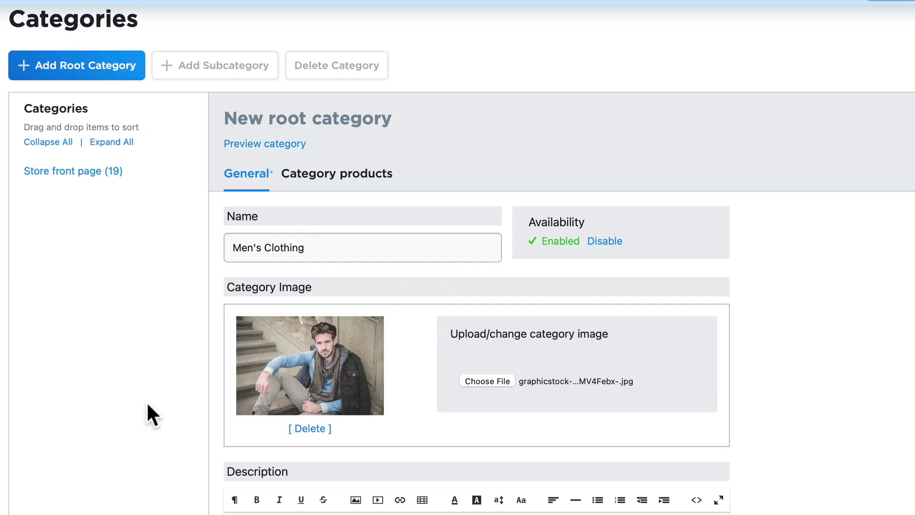
pyautogui.scroll(-5, 147, 403)
pyautogui.click(299, 416)
pyautogui.write('From shirts to scarves... formal to casual menswear')
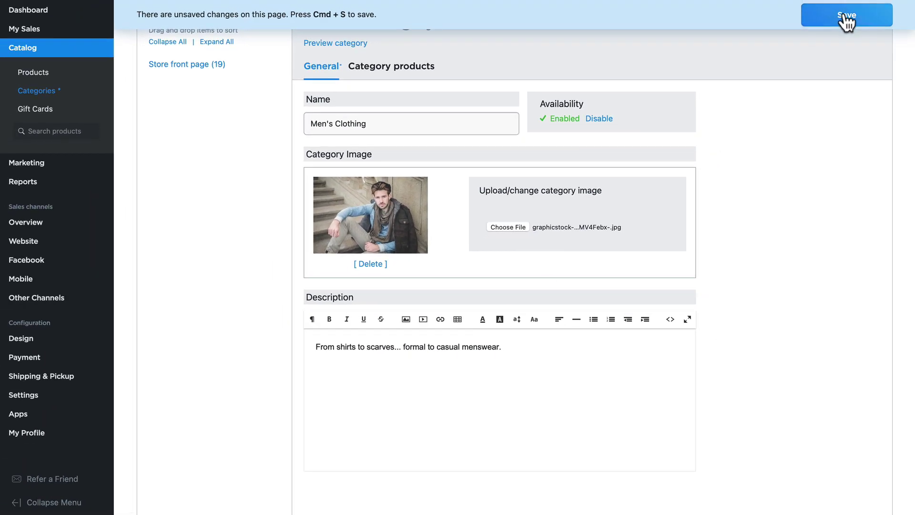
pyautogui.click(846, 21)
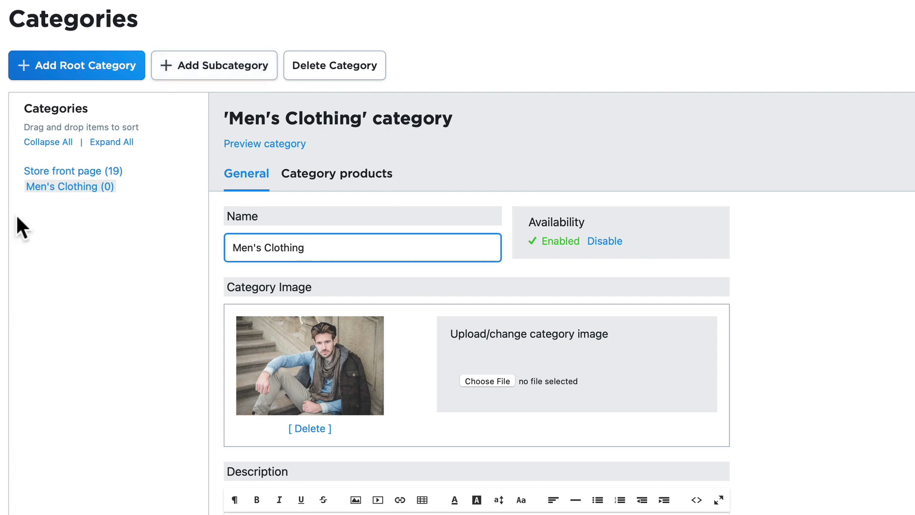
# - Add and save a Scarves subcategory under Men's Clothing with a scarf photo and pure-wool description
pyautogui.click(211, 67)
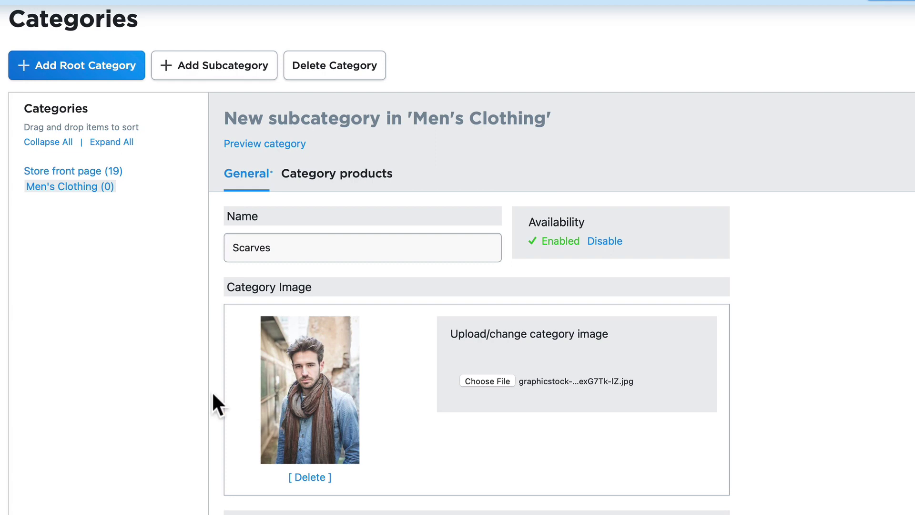
pyautogui.scroll(-3, 147, 402)
pyautogui.scroll(-1, 385, 438)
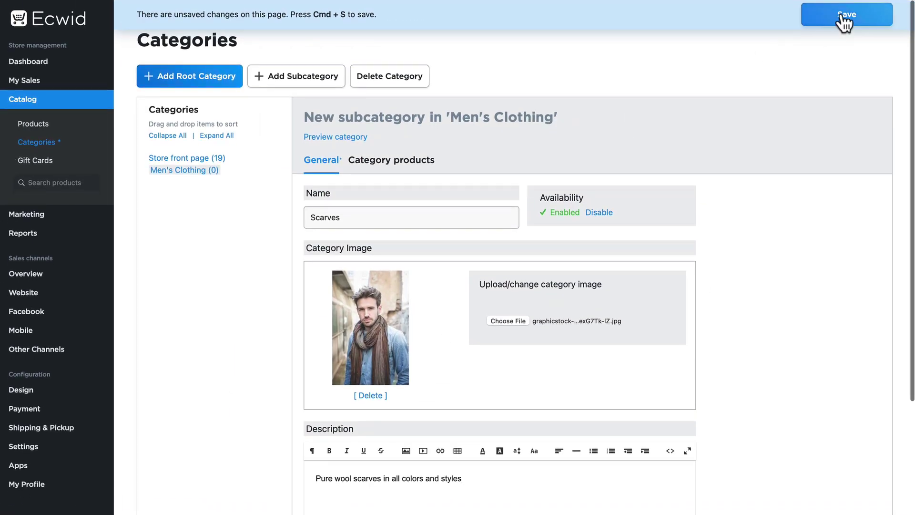
pyautogui.click(843, 19)
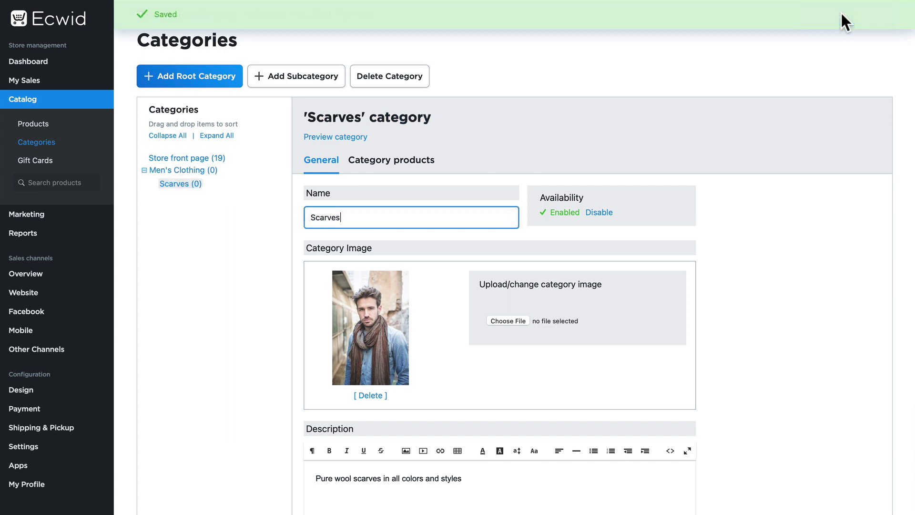
# - Create a Shirts subcategory under Men's Clothing with the description 'Casual shirts for all occasions.'
pyautogui.click(159, 172)
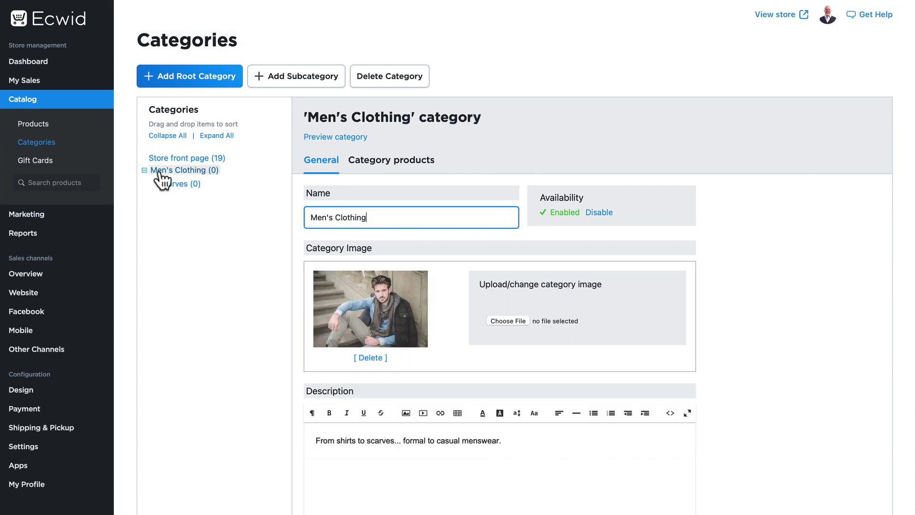
pyautogui.click(293, 82)
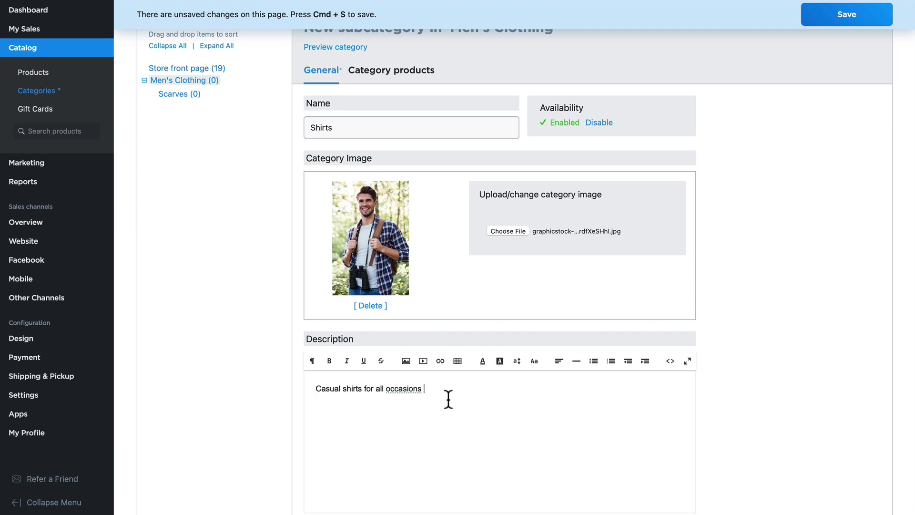
pyautogui.press('BackSpace')
pyautogui.write('.')
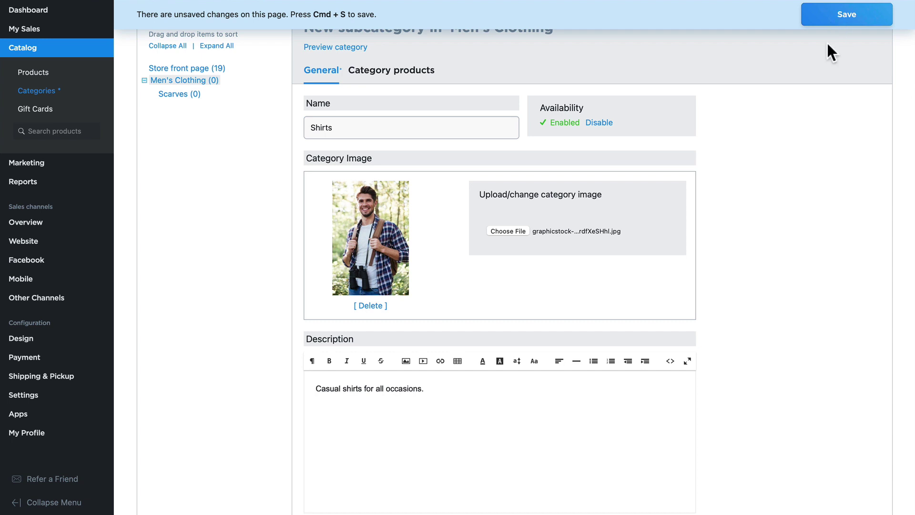
# - Save Shirts, move it above Scarves in the tree, and start a new root category
pyautogui.press('super+s')
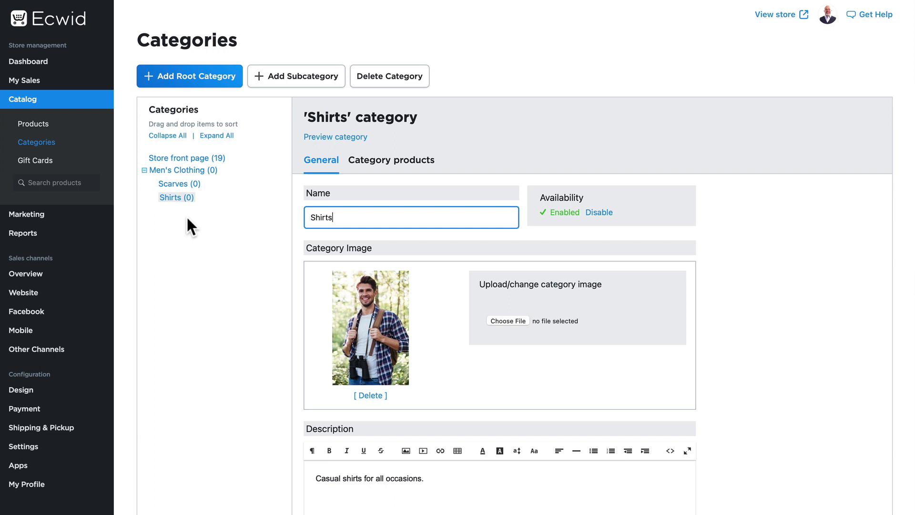
pyautogui.hscroll(1, 184, 216)
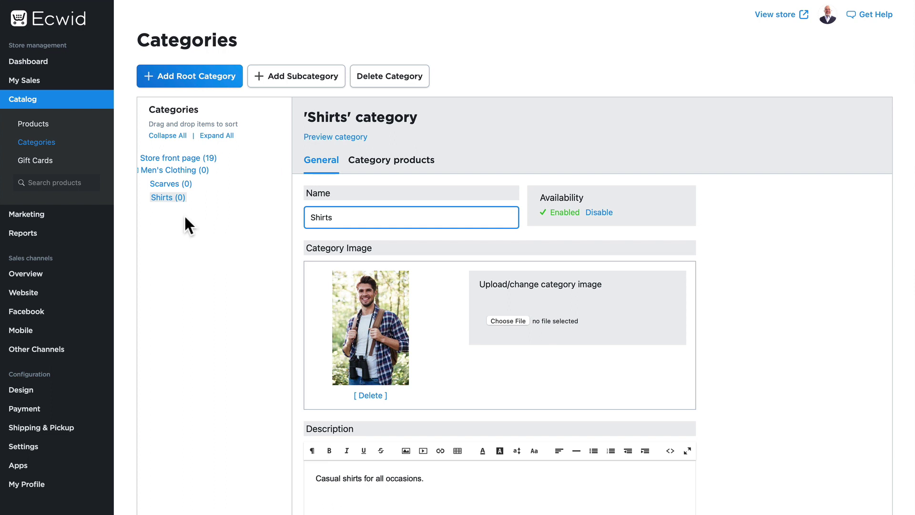
pyautogui.hscroll(-1, 217, 204)
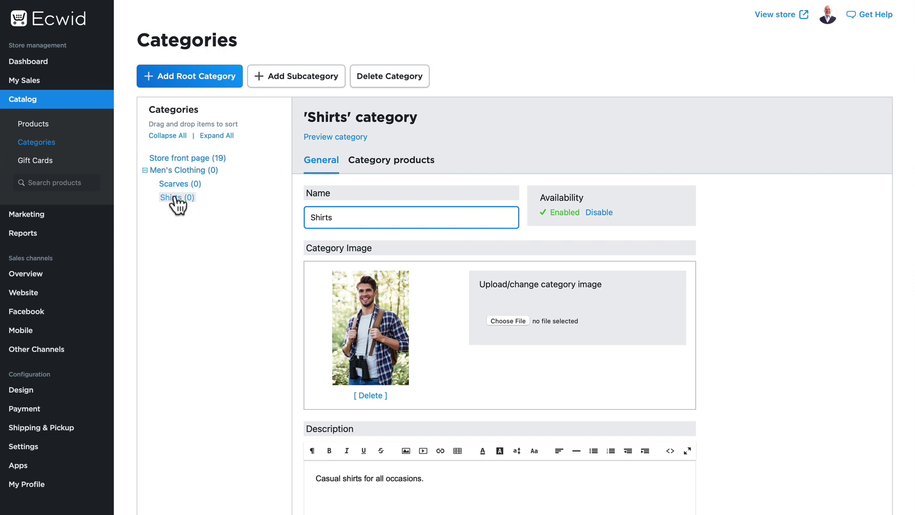
pyautogui.moveTo(176, 196); pyautogui.dragTo(175, 184)
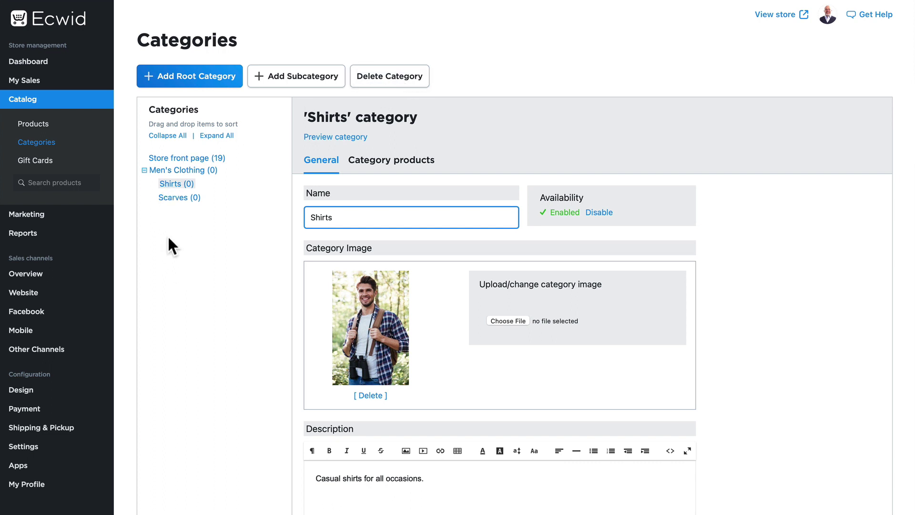
pyautogui.click(180, 77)
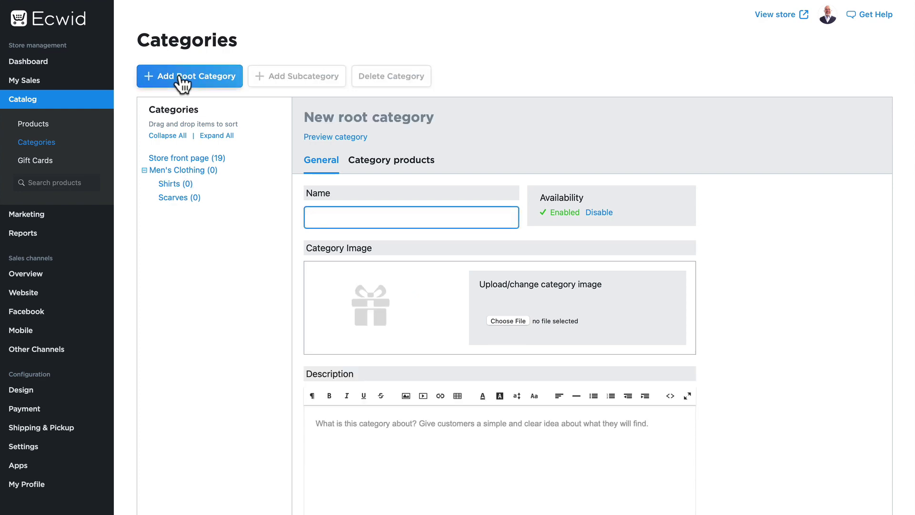
# - Name the new root category Women's Clothing and save it with its photo and description
pyautogui.write("Women's Clothing")
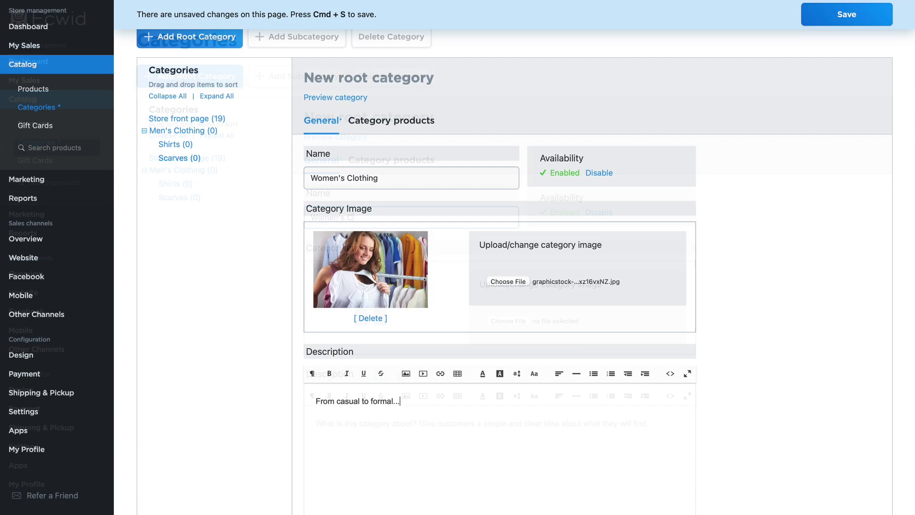
pyautogui.click(843, 19)
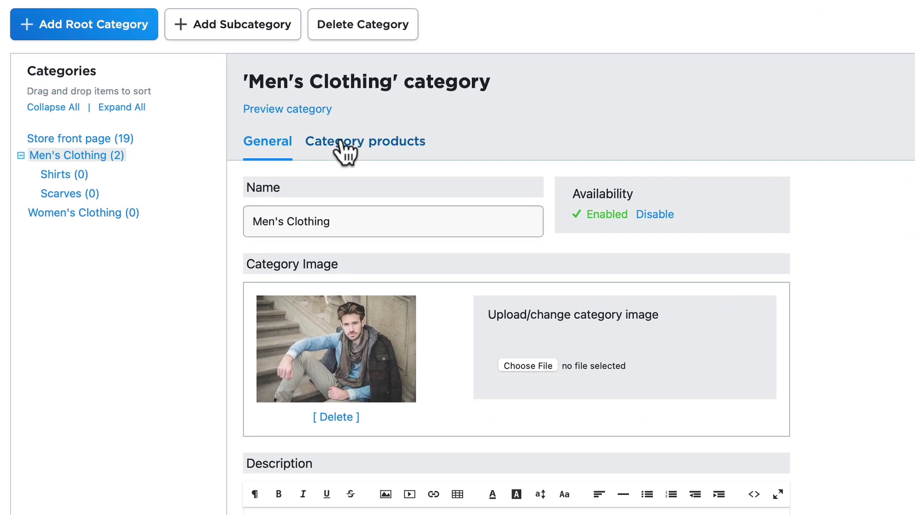
# - Assign Casual Men's Shirt and Designer T-Shirt to Men's Clothing
pyautogui.click(339, 142)
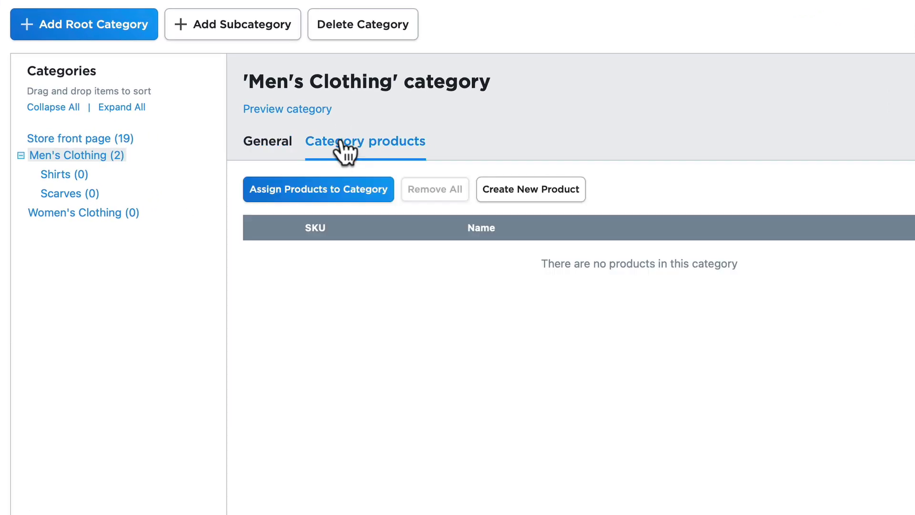
pyautogui.click(330, 191)
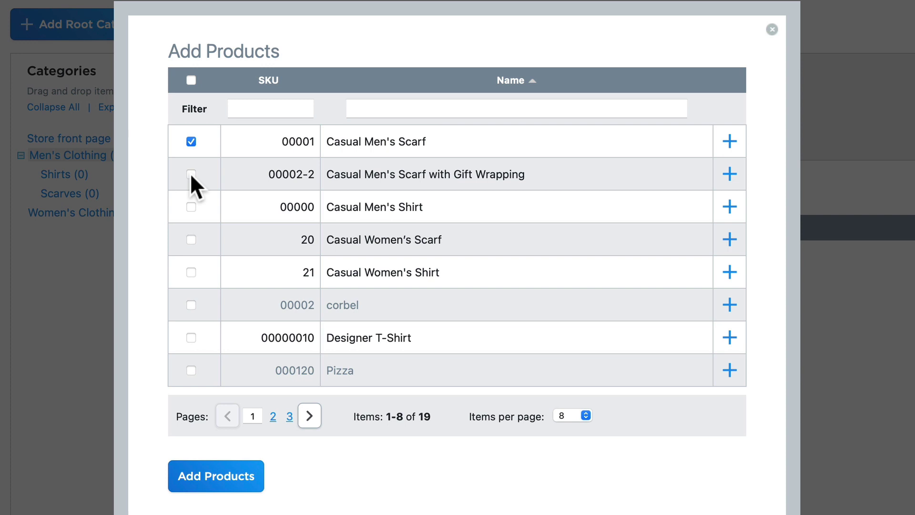
pyautogui.click(190, 206)
pyautogui.click(191, 337)
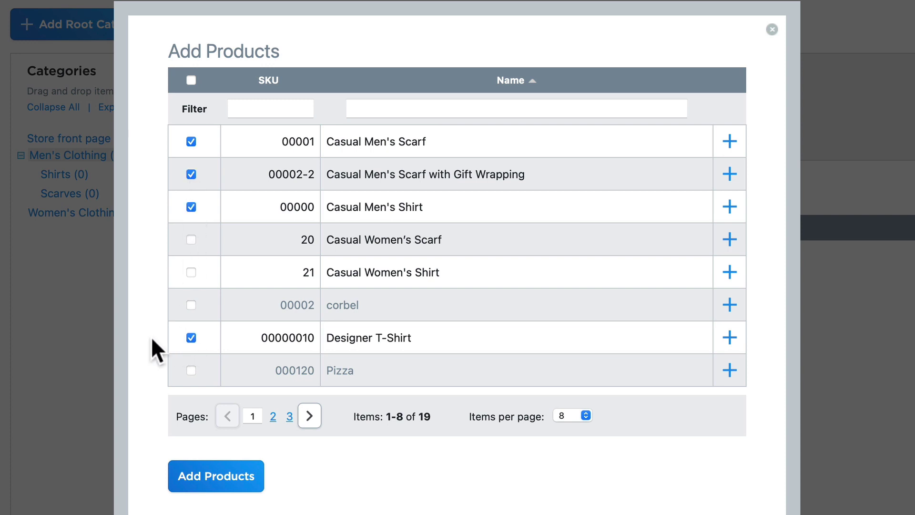
pyautogui.click(205, 482)
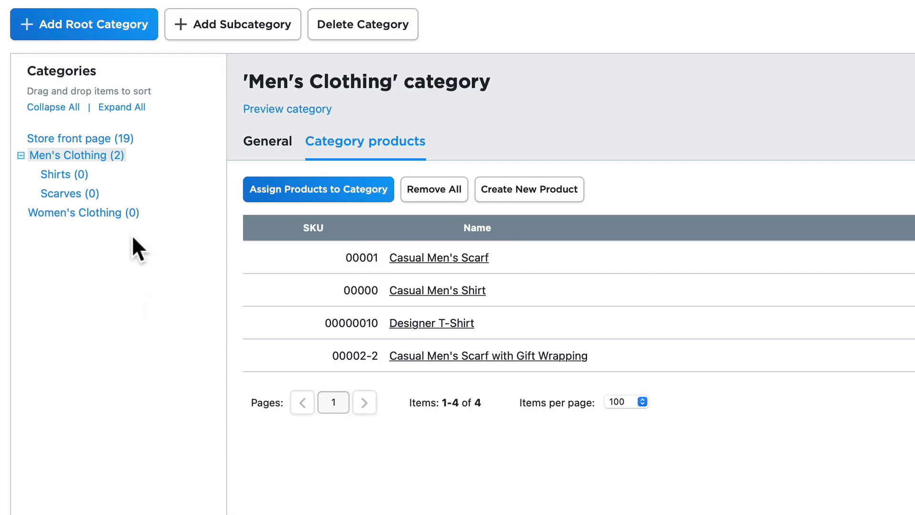
# - Assign Casual Men's Shirt and Designer T-Shirt to the Shirts subcategory, then open Women's Clothing
pyautogui.click(55, 175)
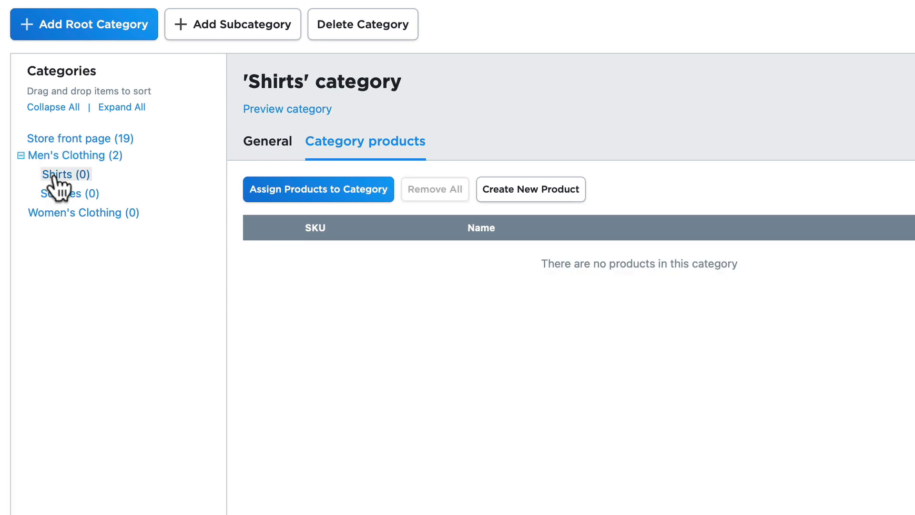
pyautogui.click(311, 198)
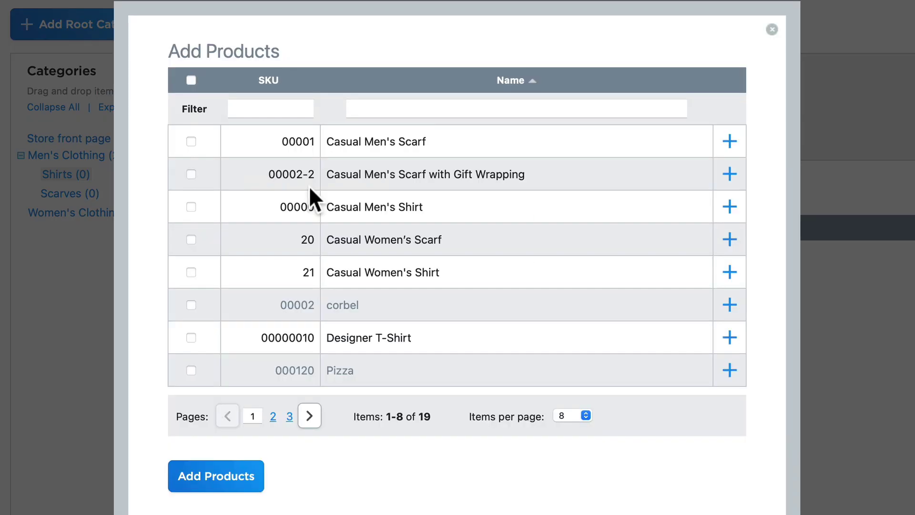
pyautogui.click(191, 206)
pyautogui.click(191, 337)
pyautogui.click(223, 480)
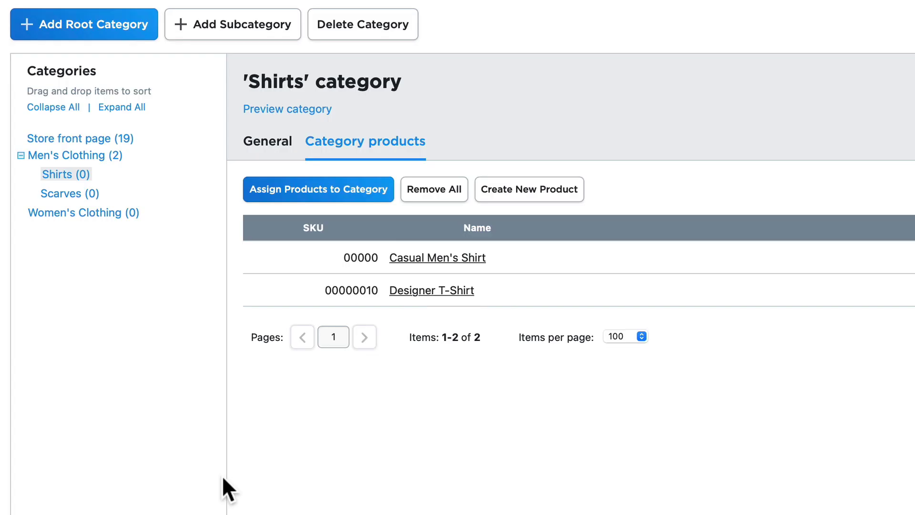
pyautogui.click(62, 193)
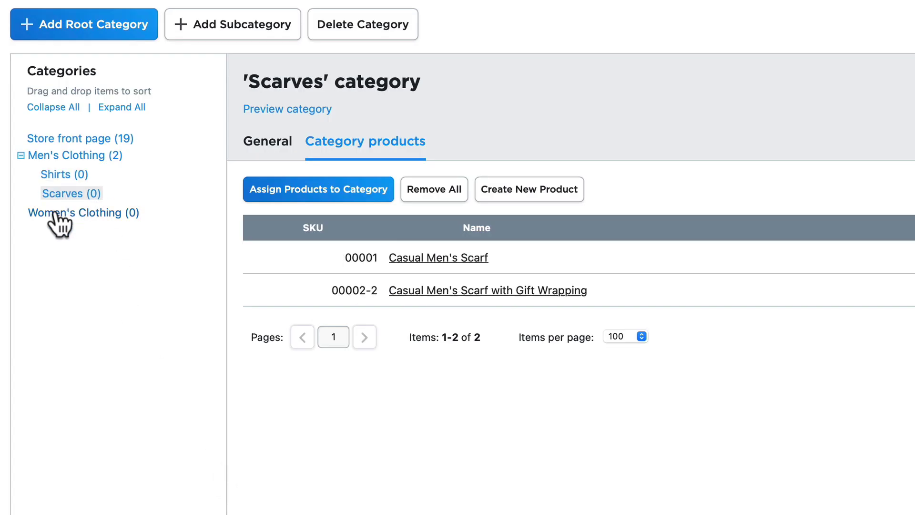
pyautogui.click(32, 213)
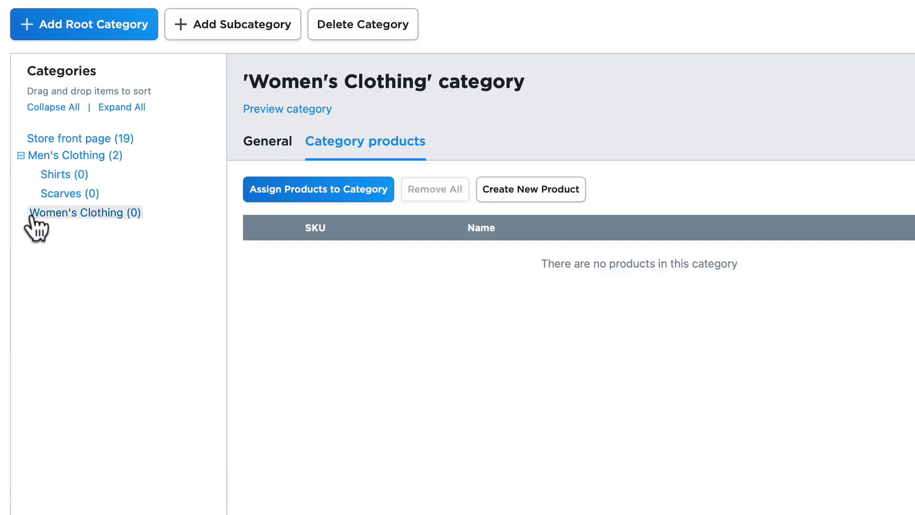
# - Assign Casual Women's Scarf, Casual Women's Shirt and Designer T-Shirt to Women's Clothing in that order
pyautogui.click(305, 193)
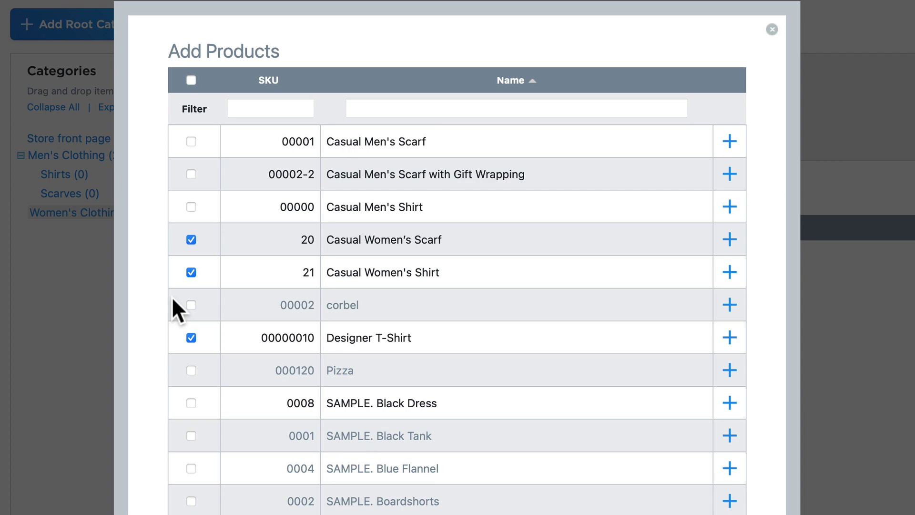
pyautogui.scroll(1, 173, 277)
pyautogui.scroll(-5, 173, 276)
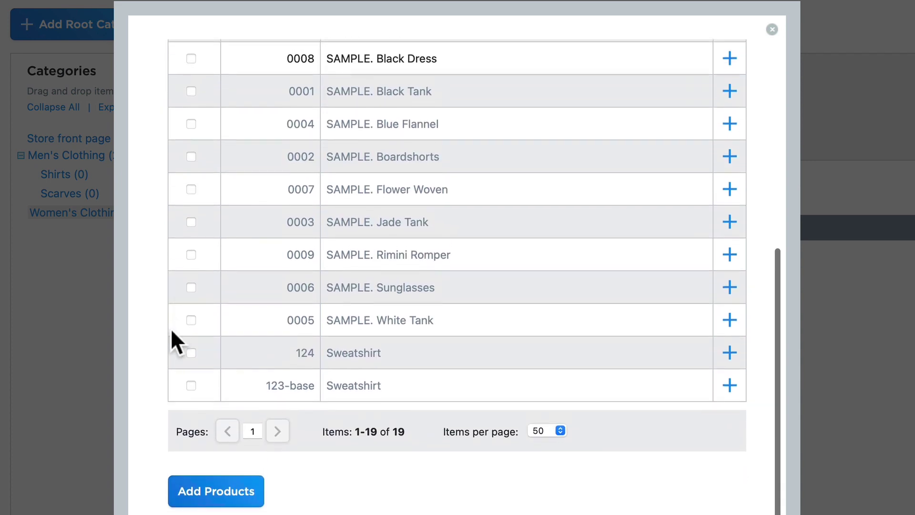
pyautogui.click(212, 498)
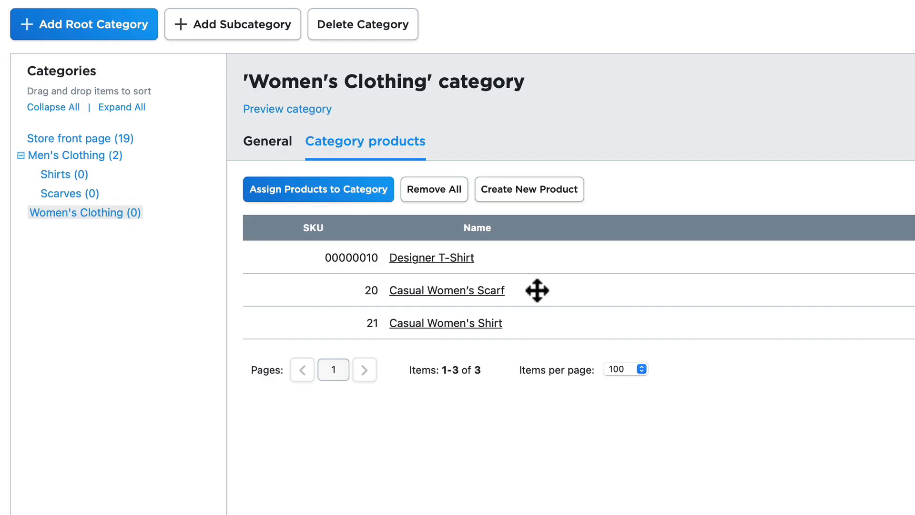
pyautogui.moveTo(537, 290); pyautogui.dragTo(541, 246)
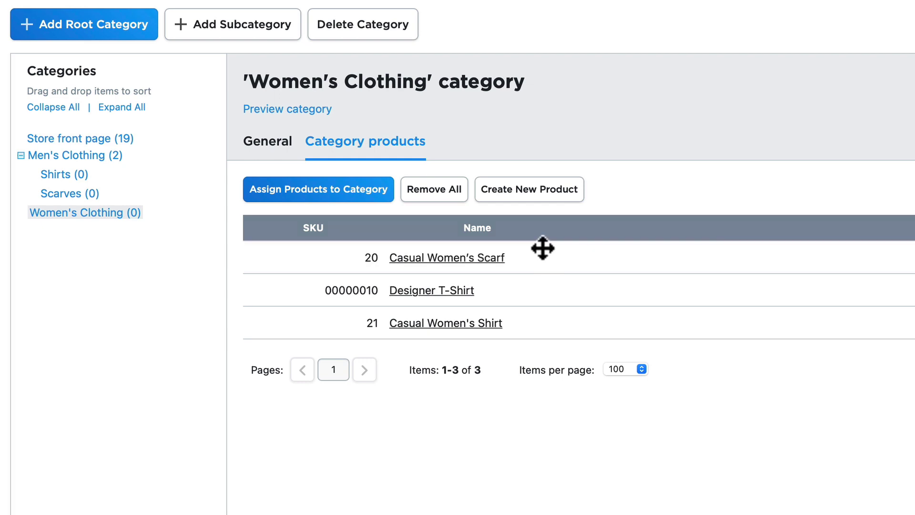
pyautogui.moveTo(531, 304)
pyautogui.mouseDown()
pyautogui.moveTo(530, 277)
pyautogui.moveTo(531, 292)
pyautogui.mouseUp()
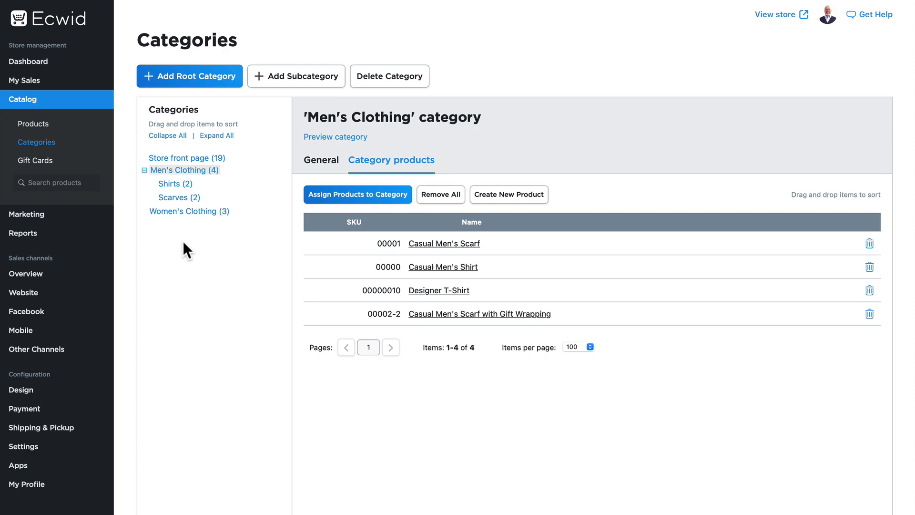
# - View Scarves' products, then go to the catalog's full product list
pyautogui.click(174, 200)
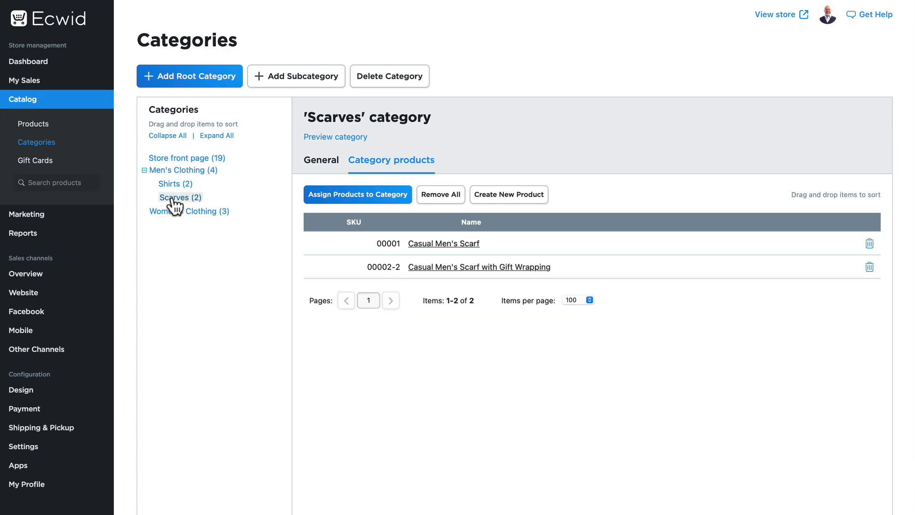
pyautogui.click(509, 203)
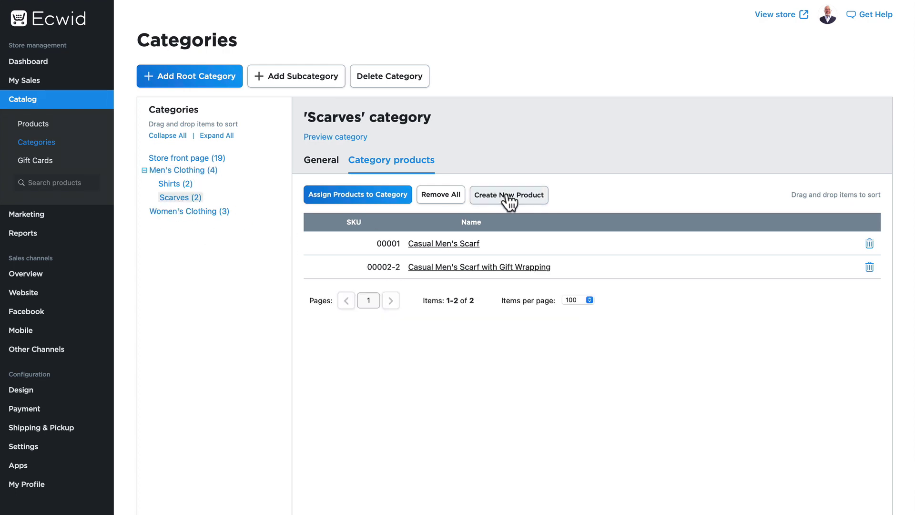
pyautogui.scroll(-6, 506, 198)
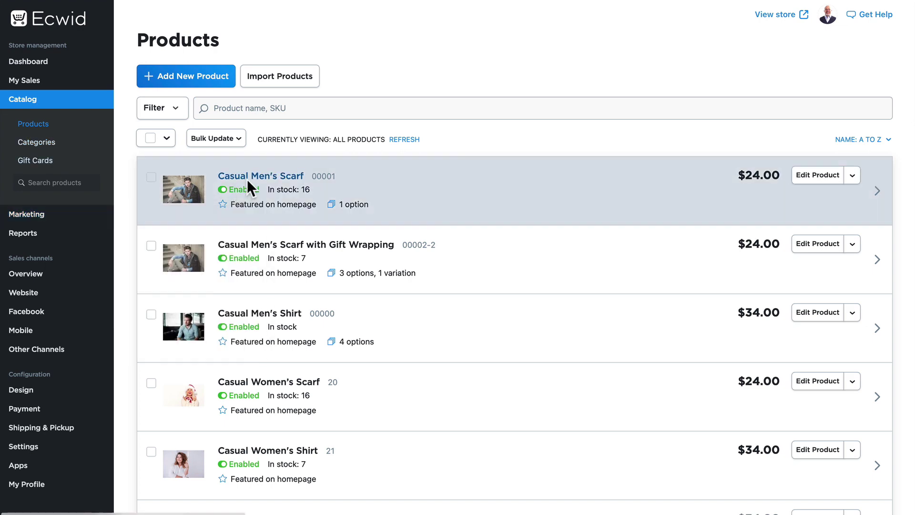
# - Check the categories assigned to Casual Men's Scarf, then view the live store
pyautogui.click(247, 180)
pyautogui.scroll(-7, 589, 165)
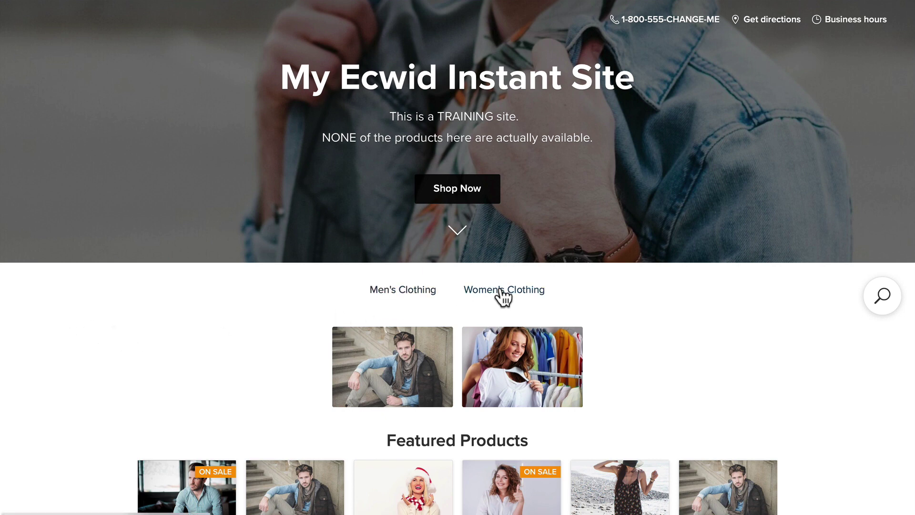
# - Open the Men's Clothing category on the live storefront
pyautogui.click(402, 295)
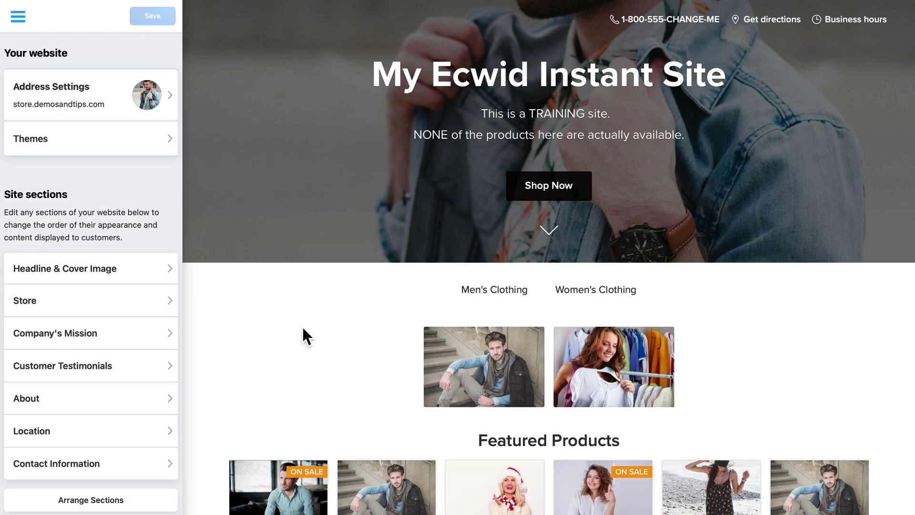
# - Go to the store's Product List & Categories display settings
pyautogui.scroll(-3, 308, 336)
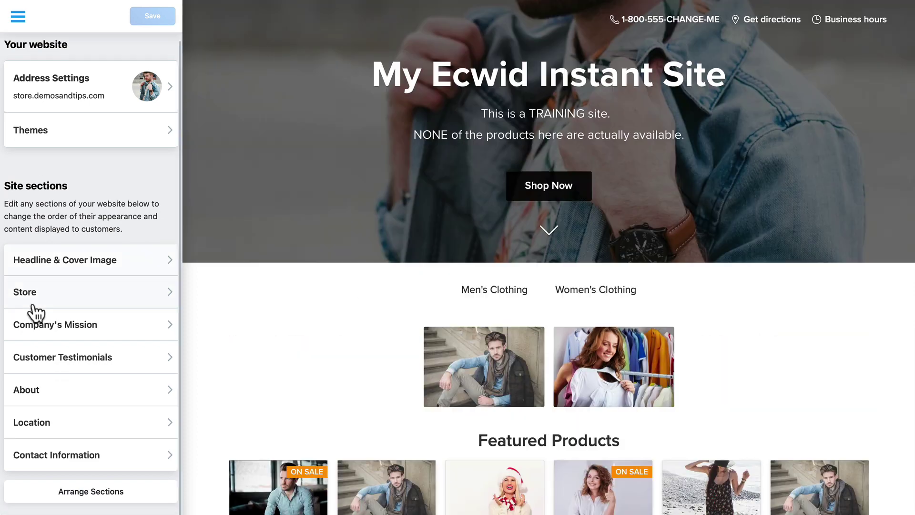
pyautogui.click(31, 309)
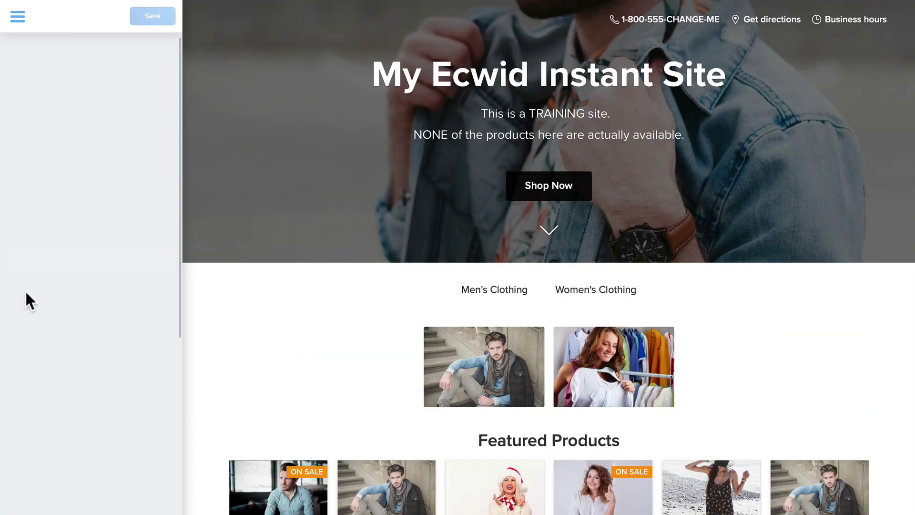
pyautogui.scroll(-6, 26, 300)
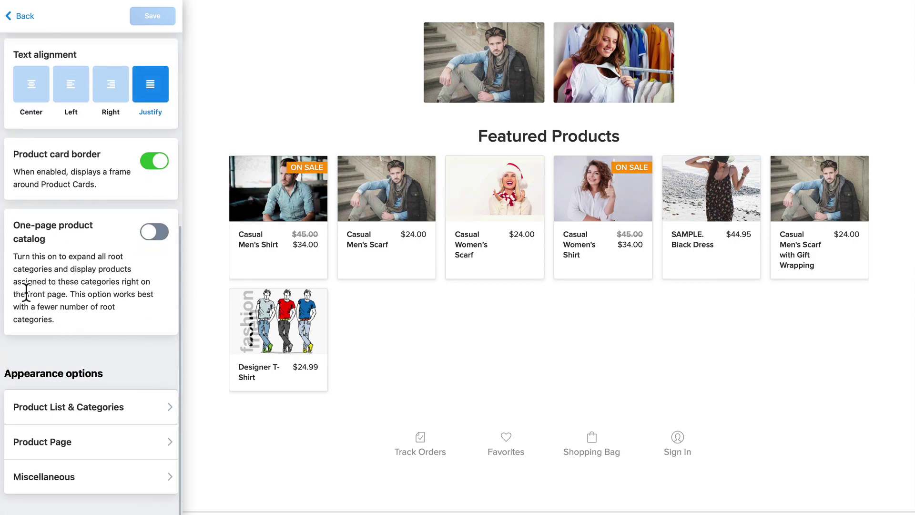
pyautogui.click(94, 418)
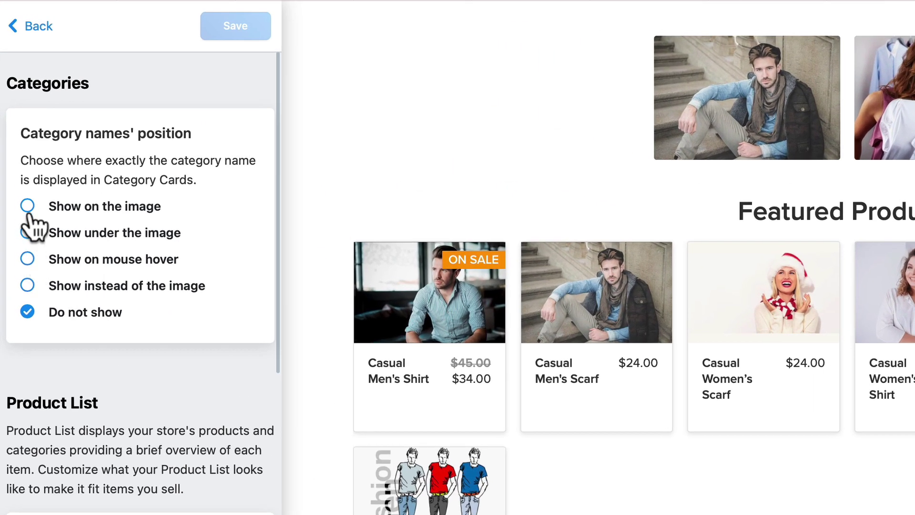
# - Compare category name positions, save with names shown on the image, and view the live store
pyautogui.click(18, 132)
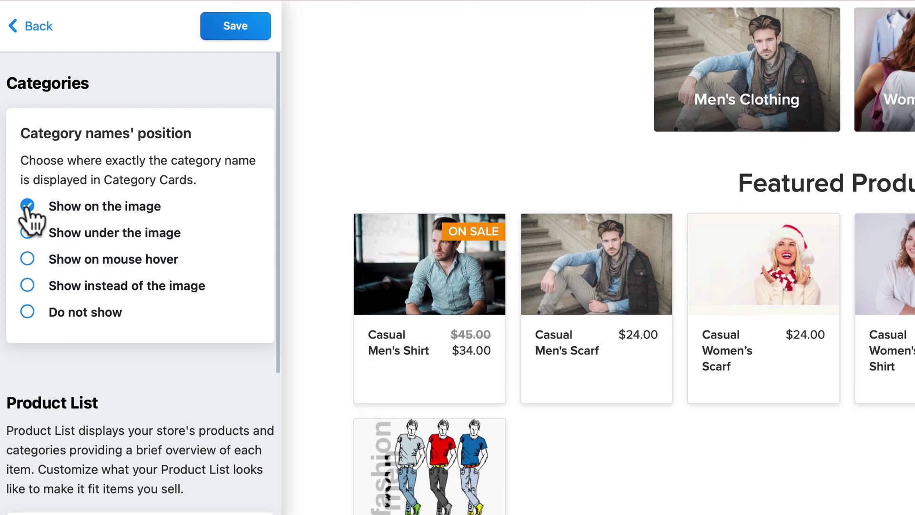
pyautogui.click(27, 233)
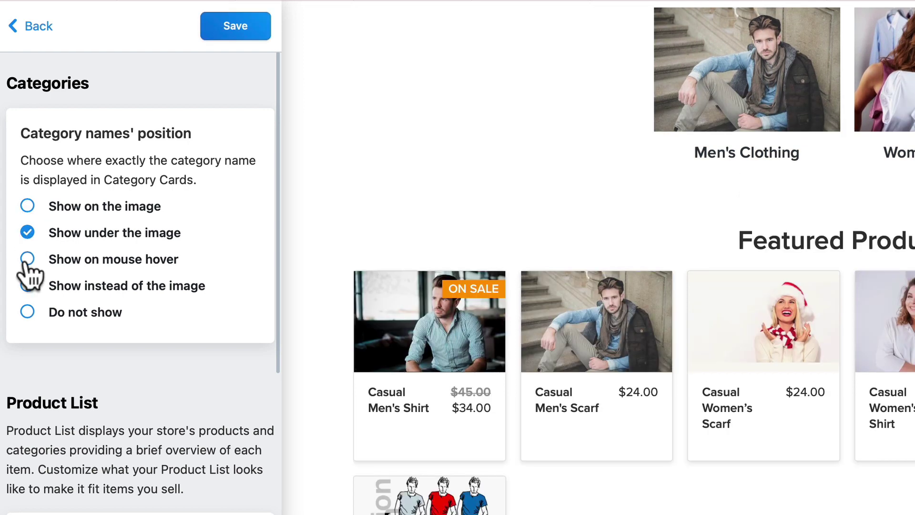
pyautogui.click(28, 259)
pyautogui.moveTo(738, 99)
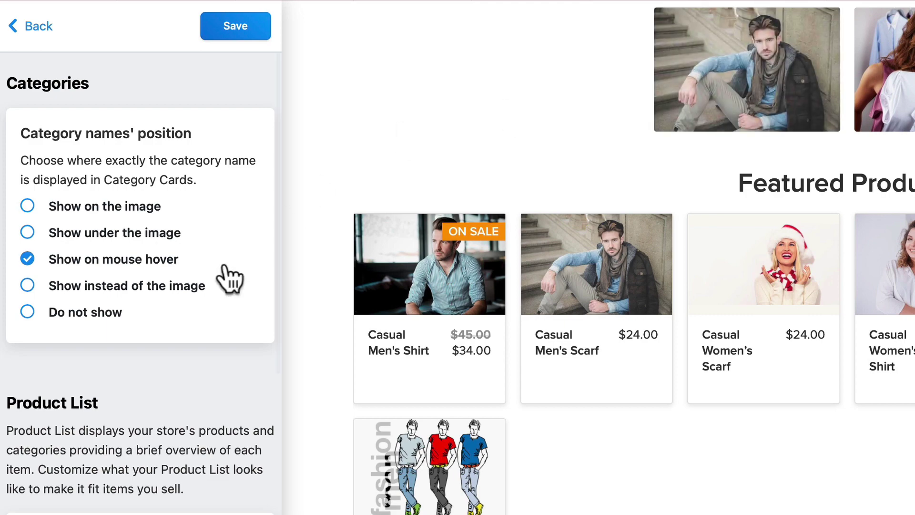
pyautogui.click(28, 285)
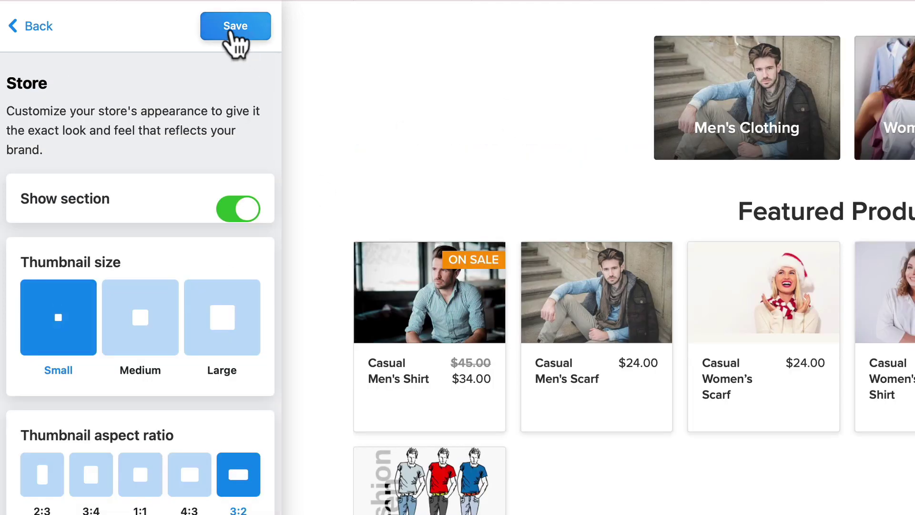
pyautogui.click(233, 26)
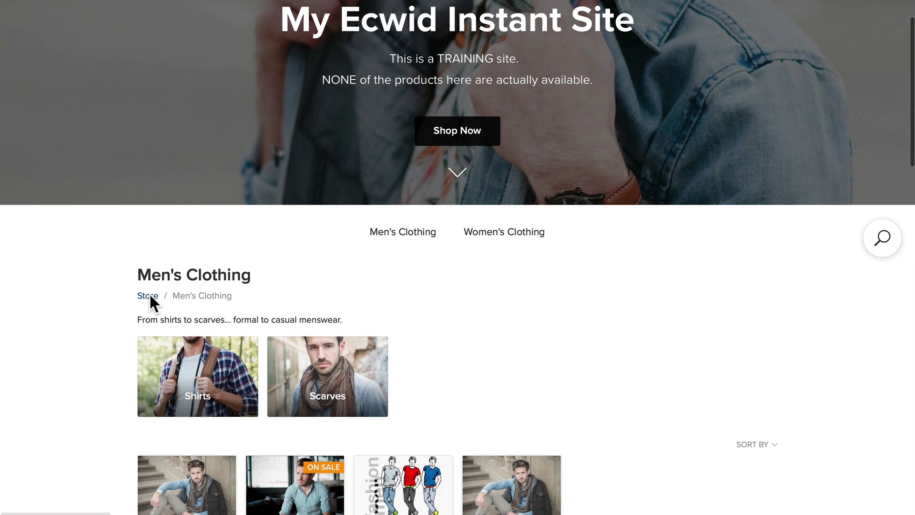
pyautogui.click(149, 295)
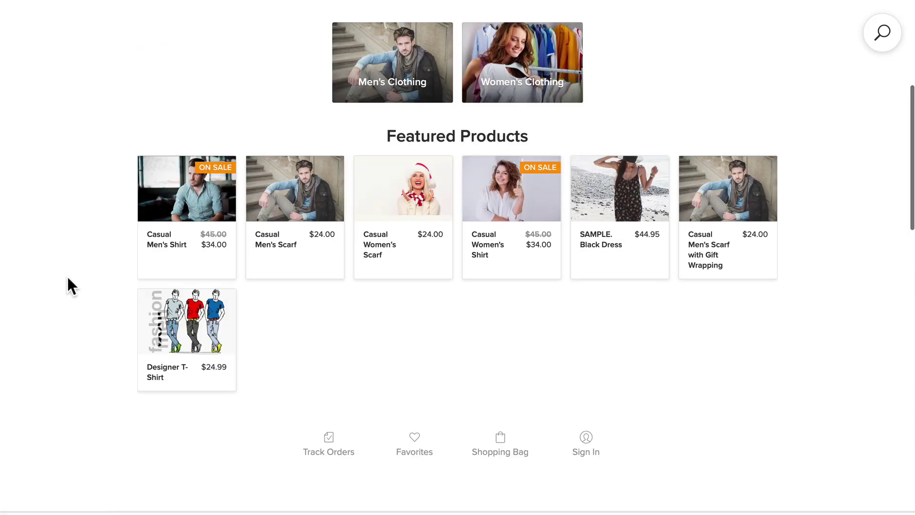
# - Open the Women's Clothing category tile on the live storefront
pyautogui.click(531, 60)
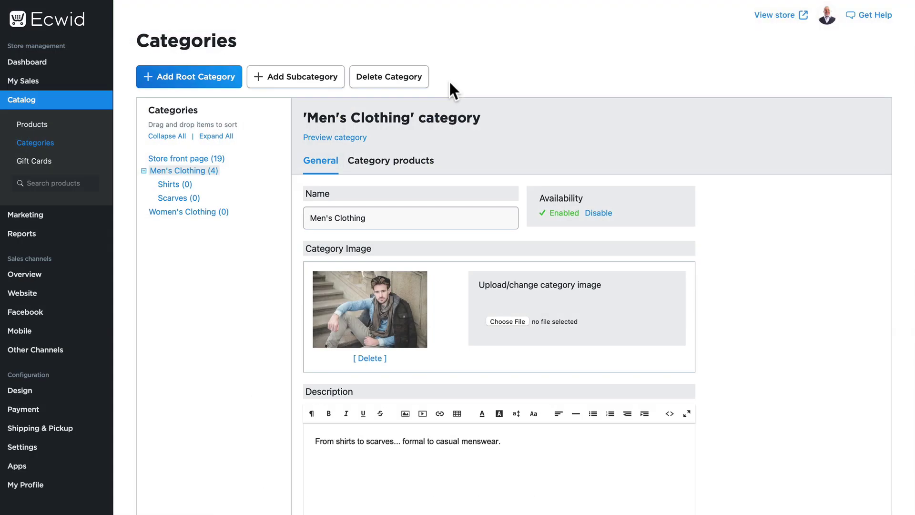